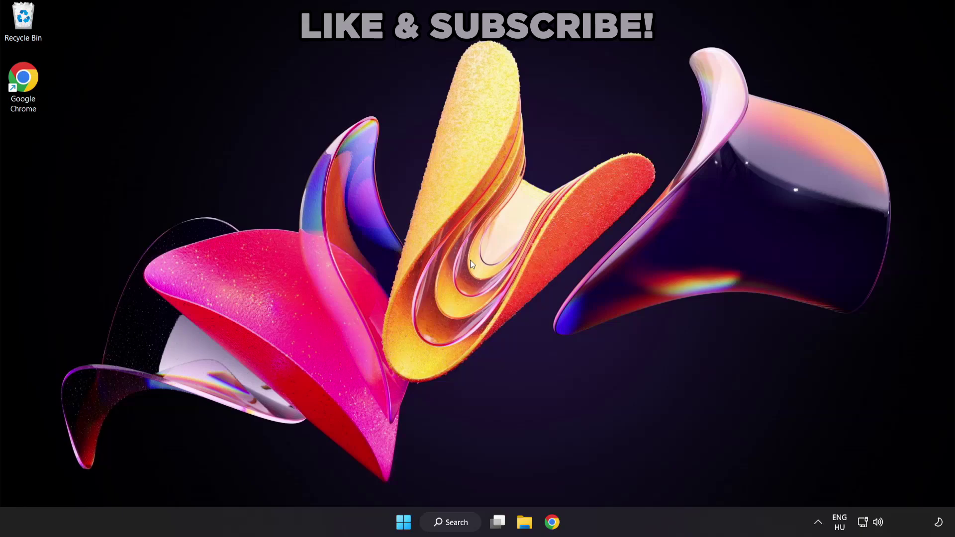
Step: Search for 'device manager' and open Device Manager from the best match
left_click(462, 528)
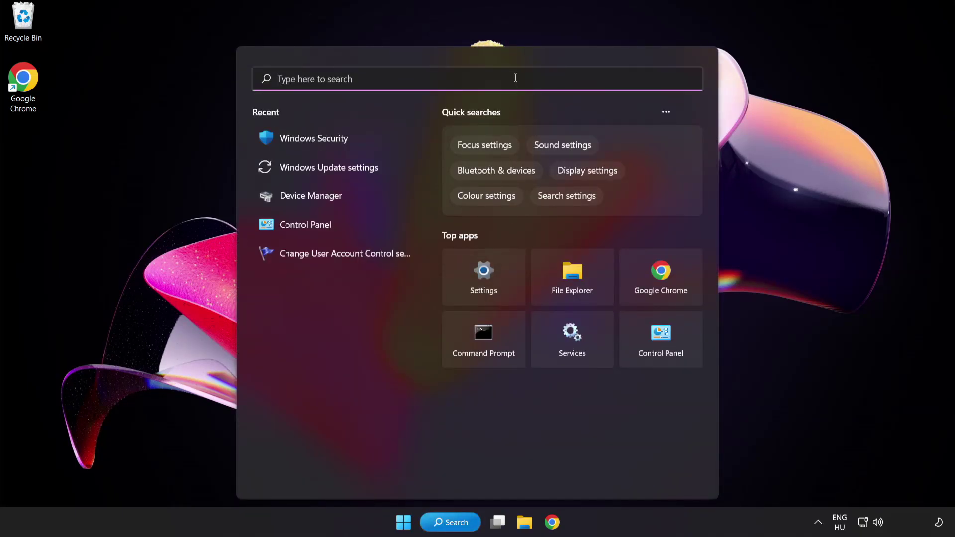
type("device manag")
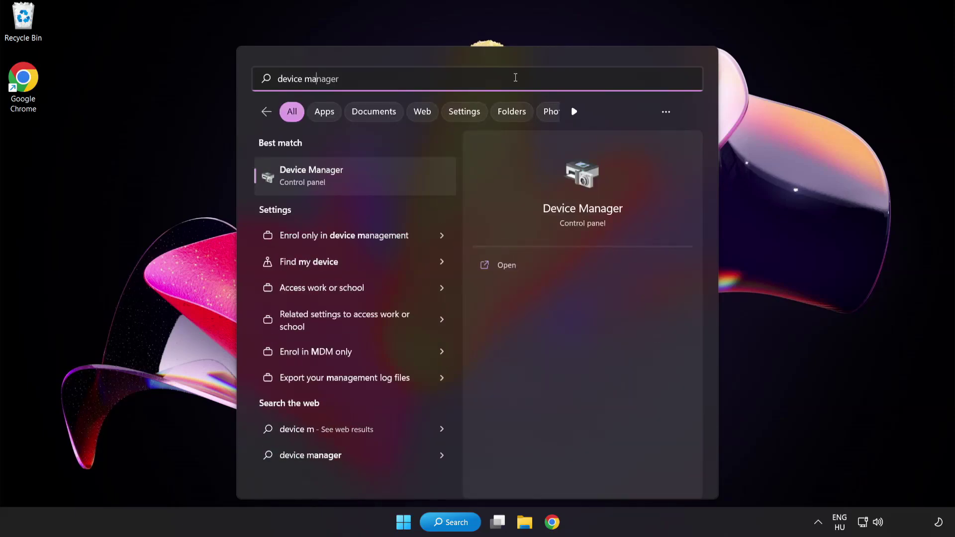
type("er")
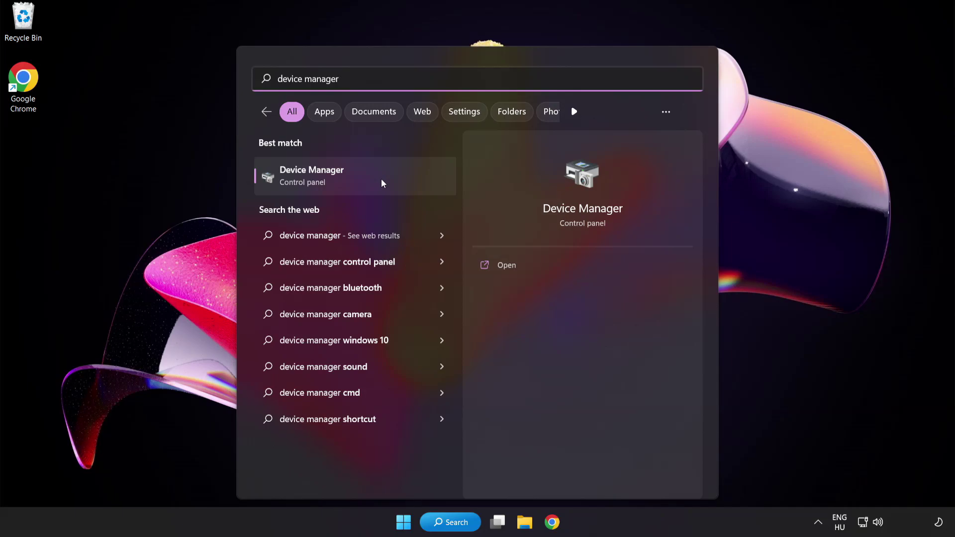
left_click(382, 182)
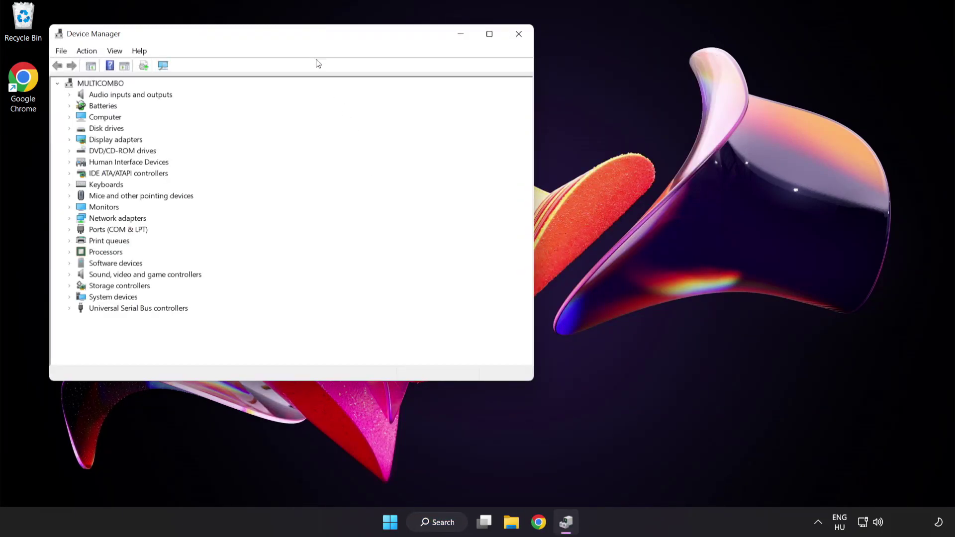
Step: Expand Display adapters and bring up the actions menu for the VMware SVGA 3D adapter
left_click_drag(307, 36, 466, 98)
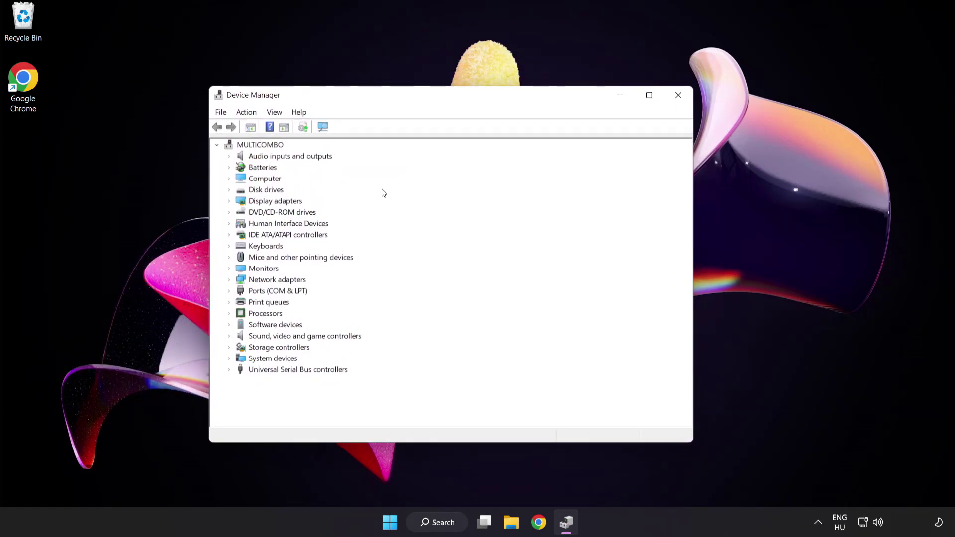
left_click(276, 202)
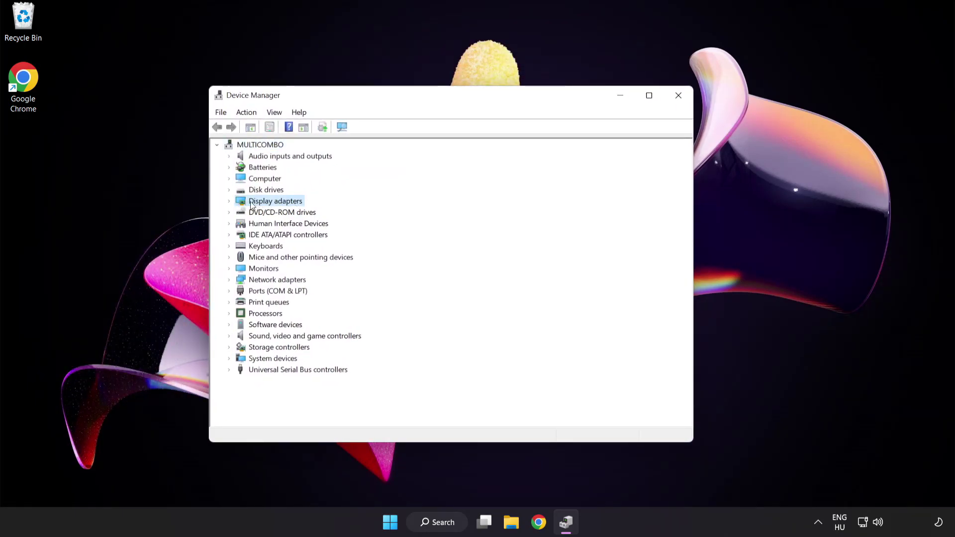
left_click(229, 202)
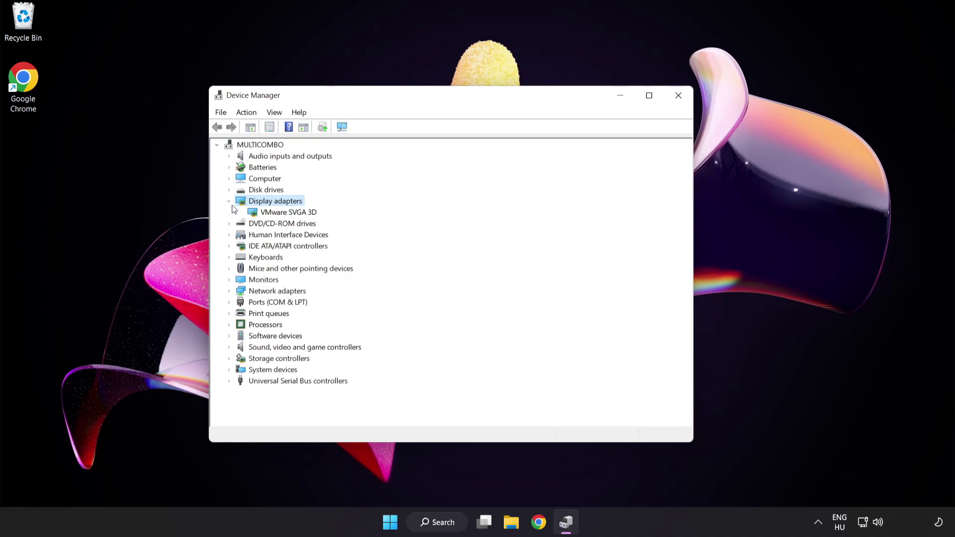
left_click(257, 215)
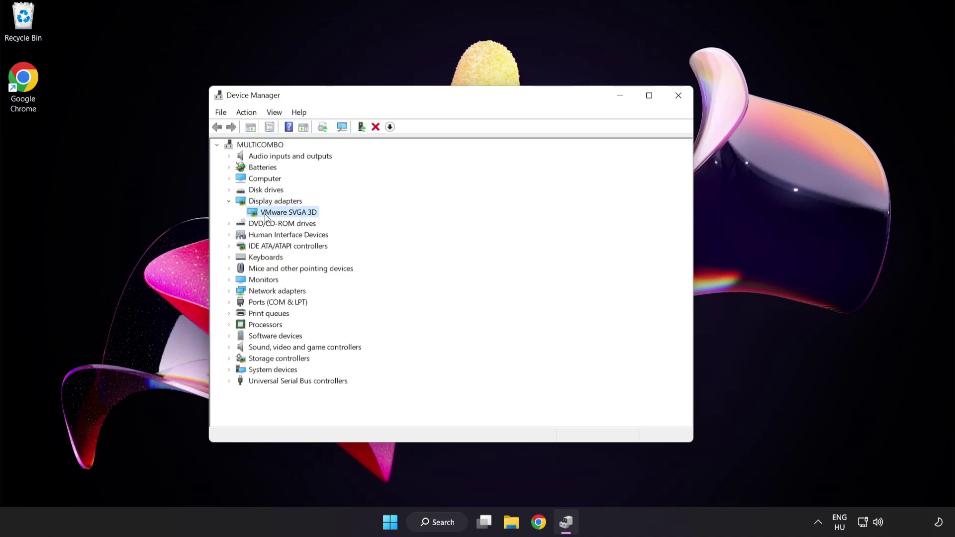
right_click(281, 212)
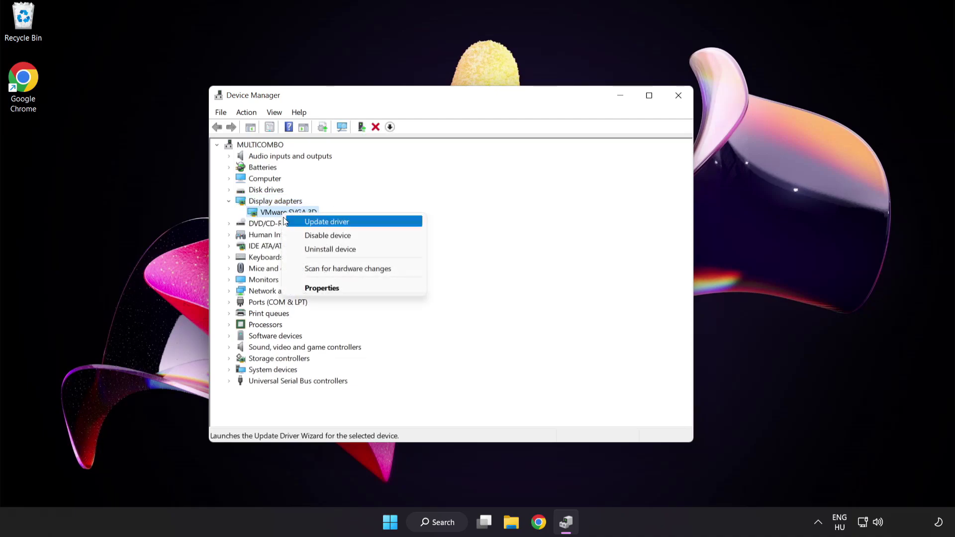
Step: Update the VMware SVGA 3D driver by automatic search, then close Device Manager
left_click(371, 223)
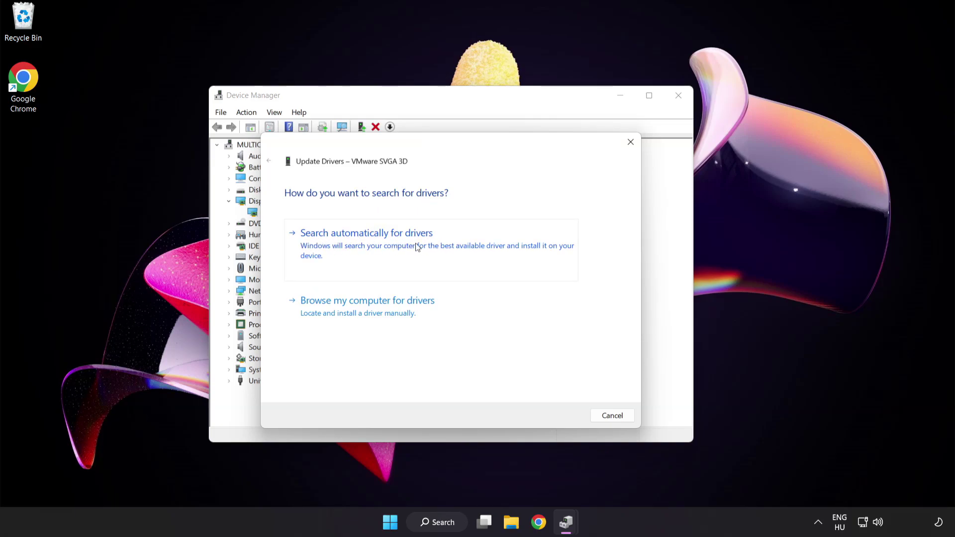
left_click(417, 247)
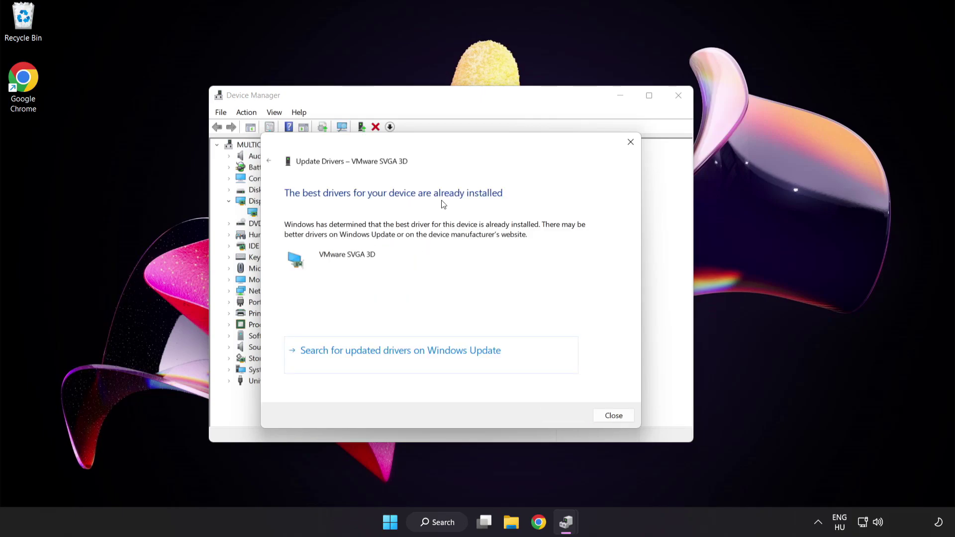
left_click(612, 416)
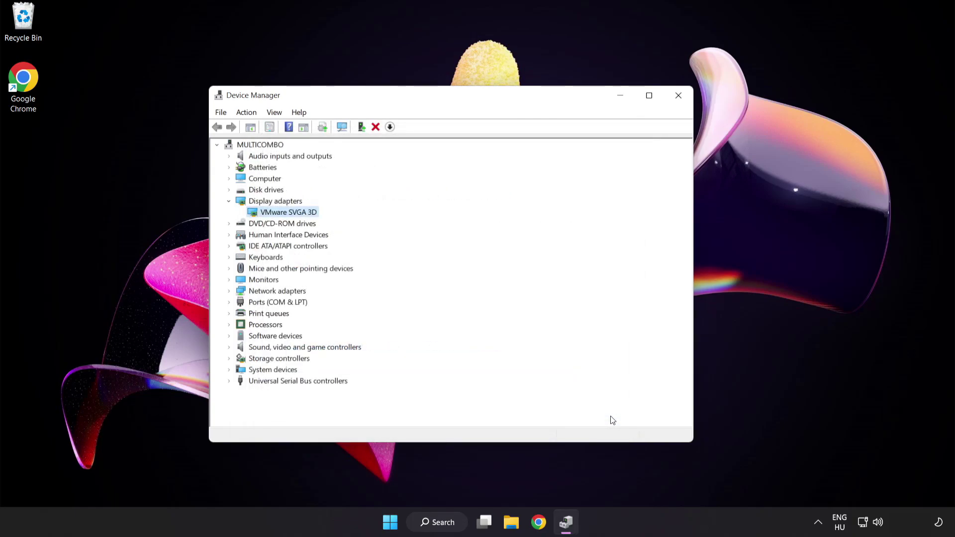
left_click(680, 99)
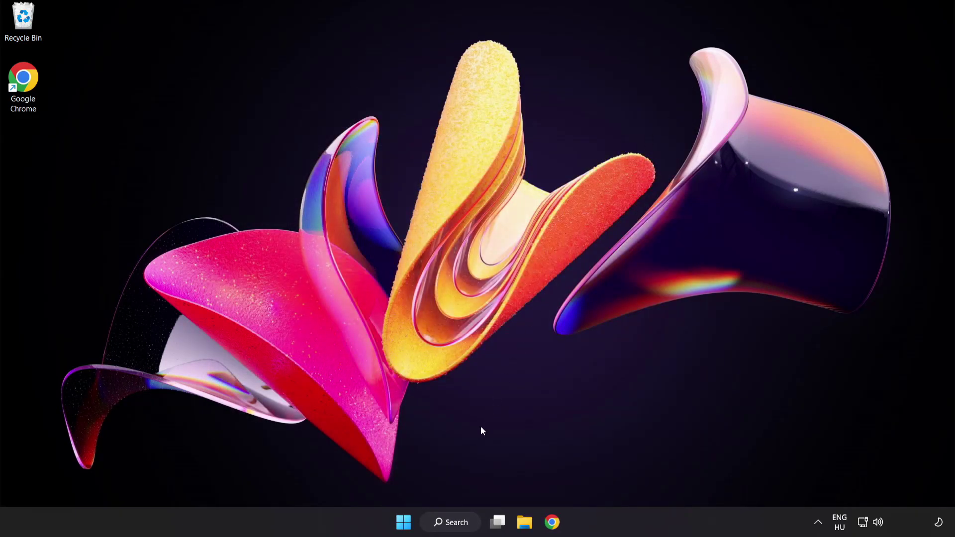
Step: Search Windows for 'update' to list the Windows Update settings
left_click(461, 528)
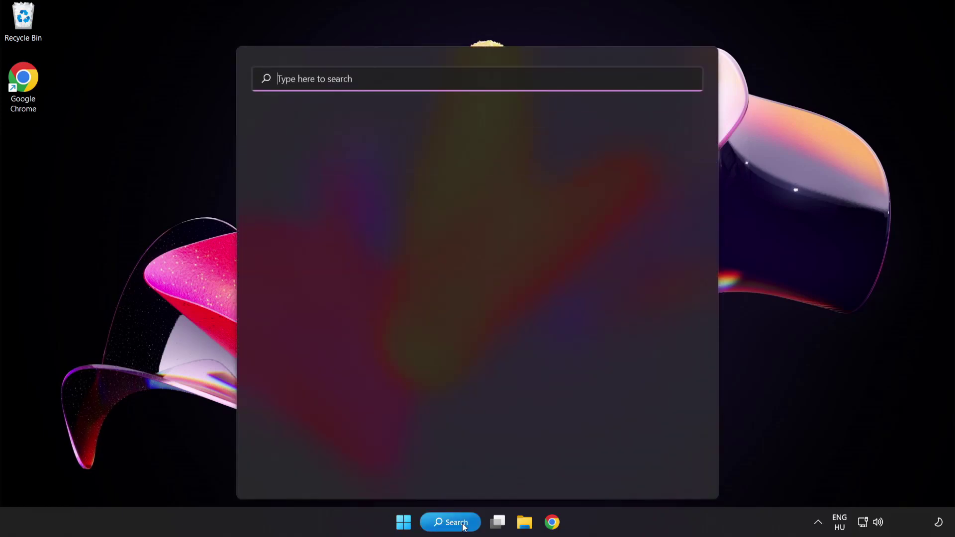
type("update")
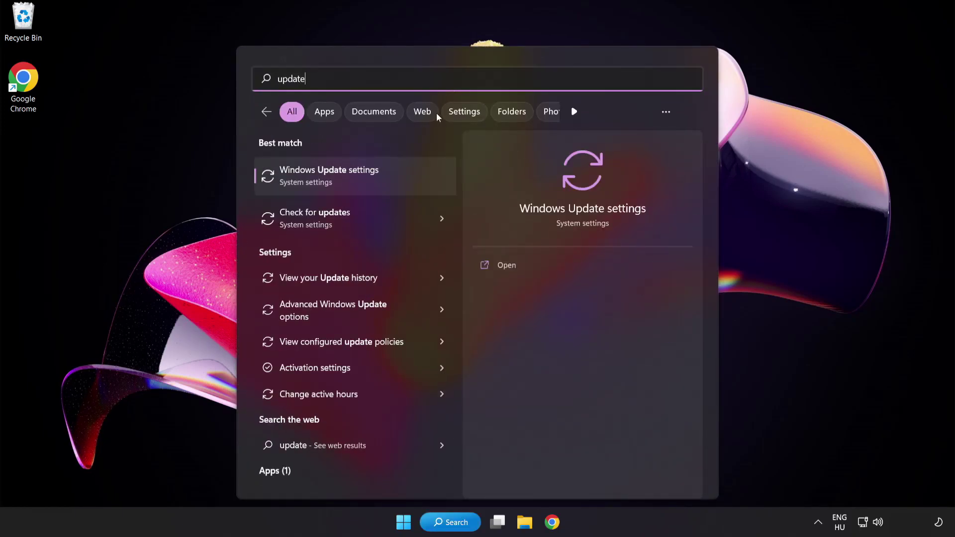
Step: Open Windows Update, check for updates until it reports up to date, then close Settings
left_click(365, 183)
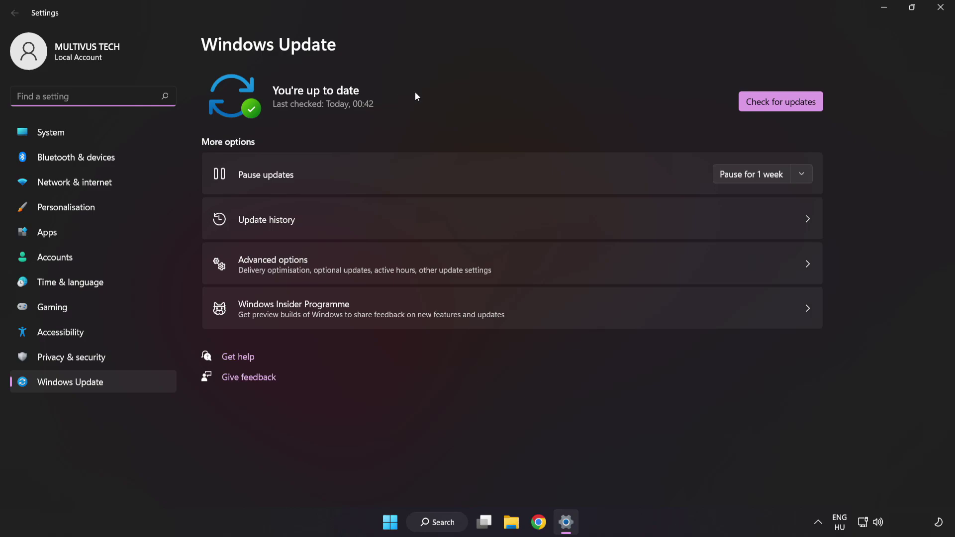
left_click(777, 107)
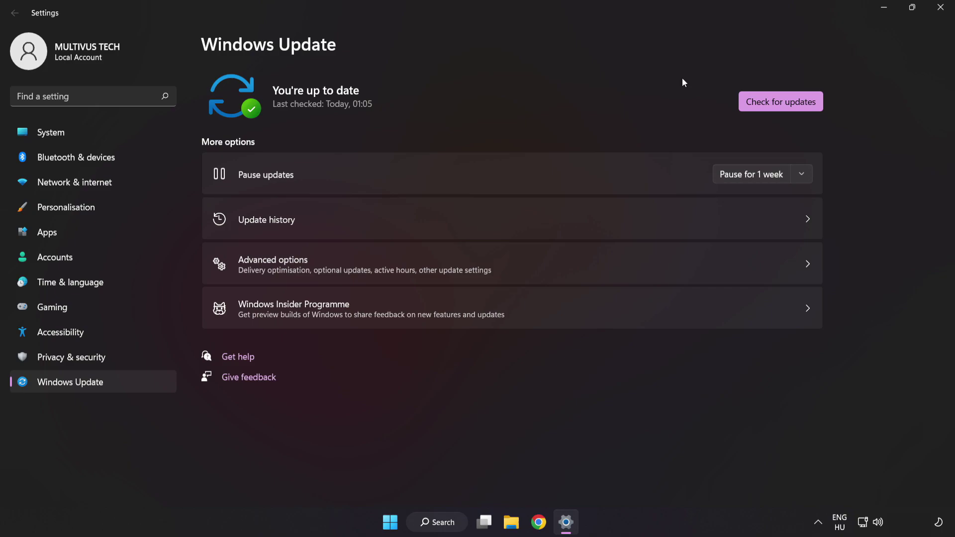
left_click(940, 8)
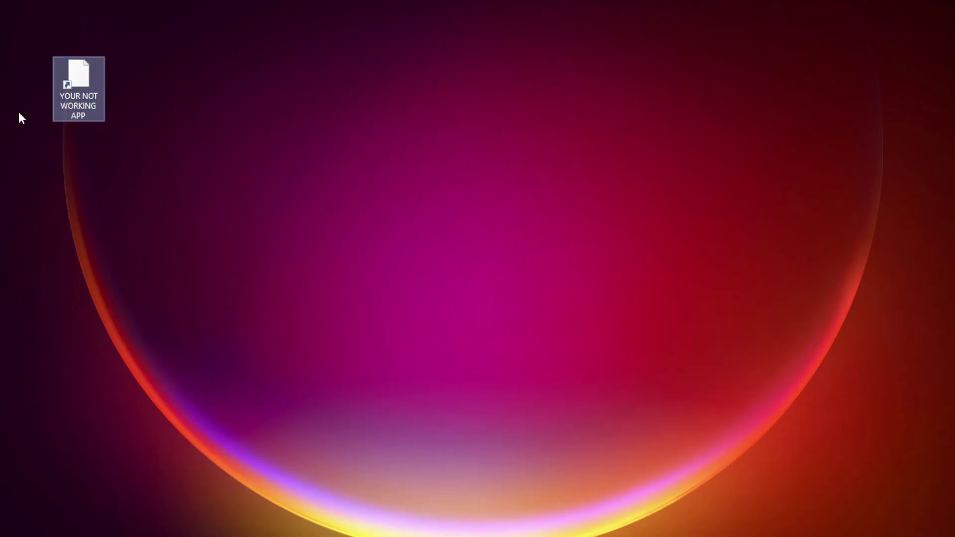
Step: Open Properties for the YOUR NOT WORKING APP desktop shortcut and centre the dialog
right_click(77, 71)
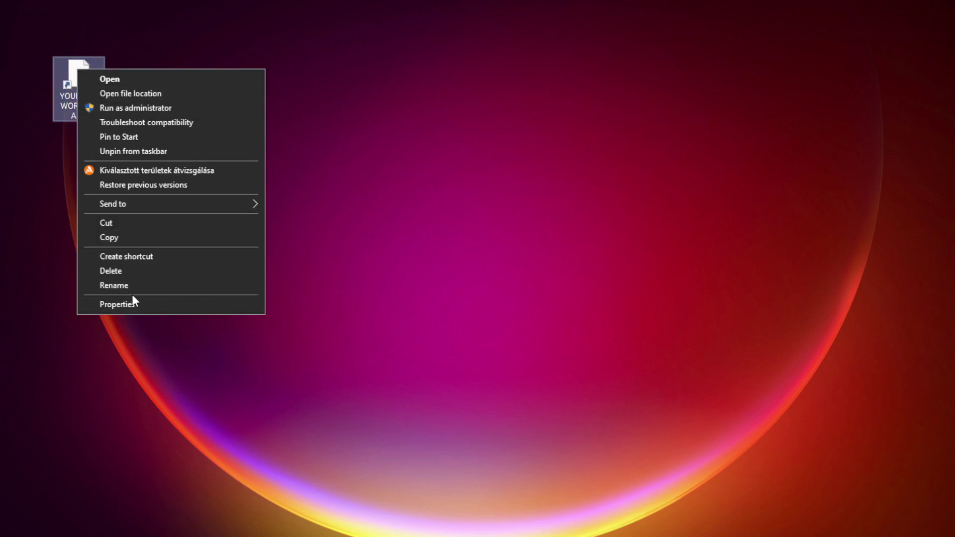
left_click(192, 306)
left_click_drag(209, 81, 482, 105)
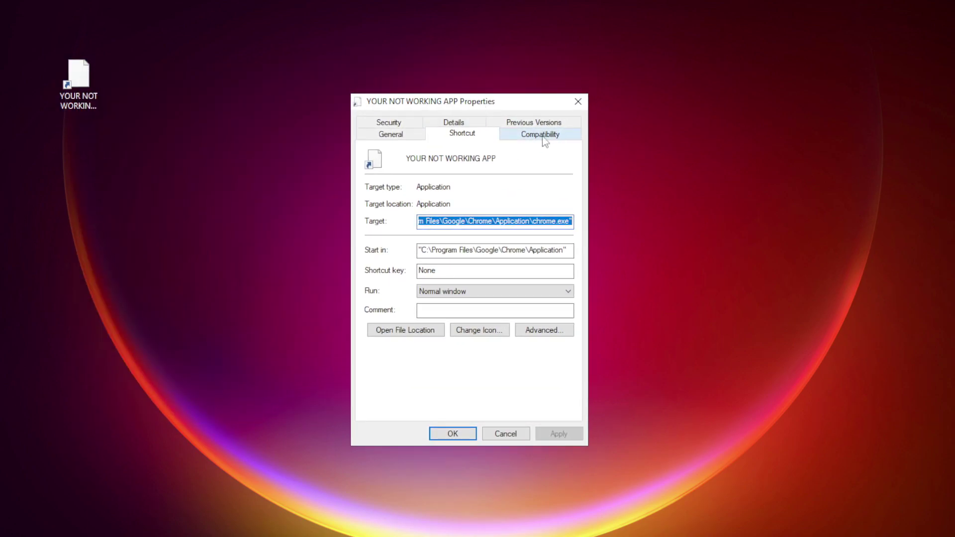
Step: Enable Windows 8 compatibility mode, disable fullscreen optimizations, run as administrator, then apply and close
left_click(561, 143)
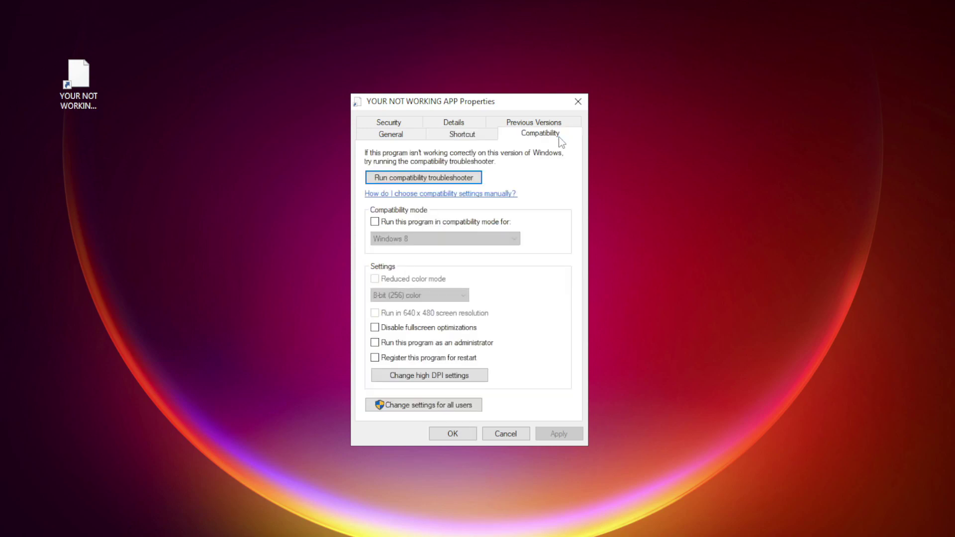
left_click(388, 222)
left_click(425, 238)
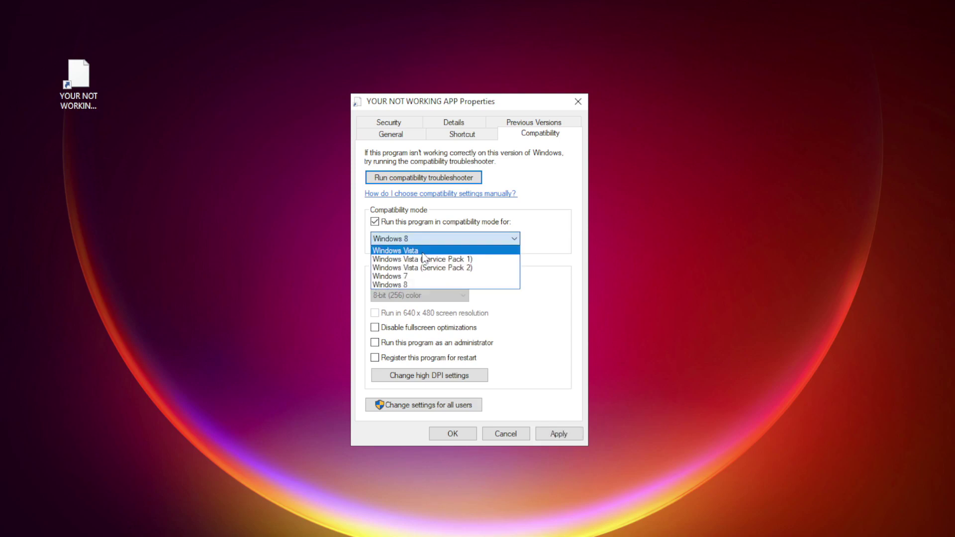
left_click(417, 284)
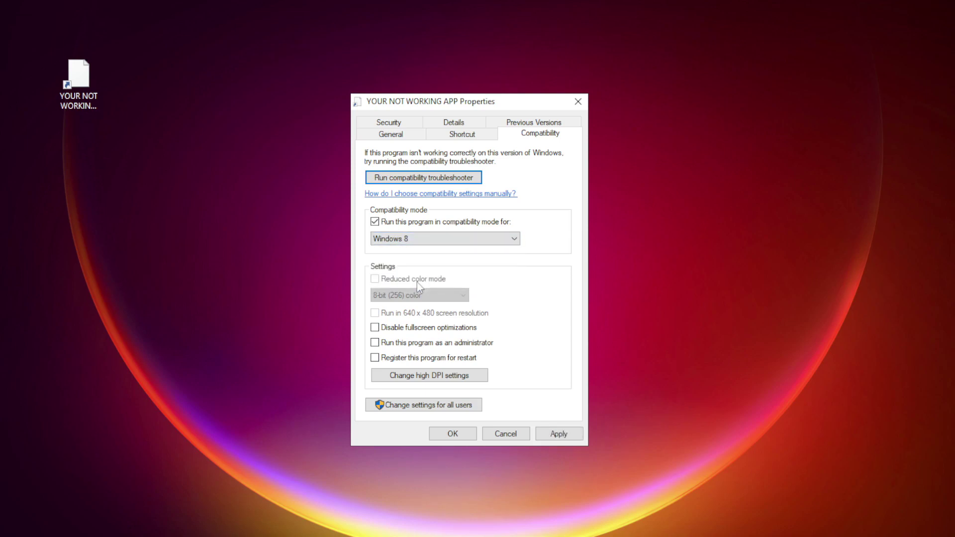
left_click(418, 330)
left_click(405, 344)
left_click(559, 434)
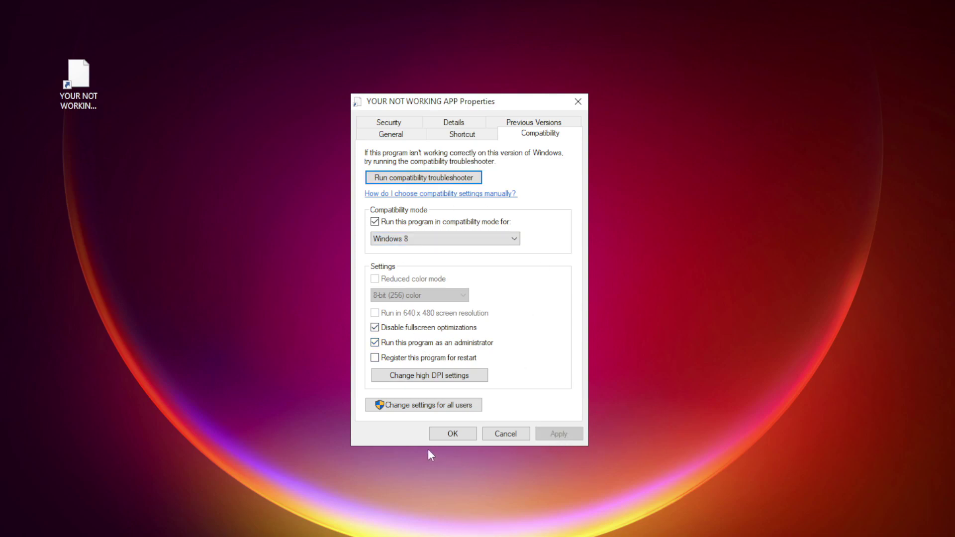
left_click(453, 434)
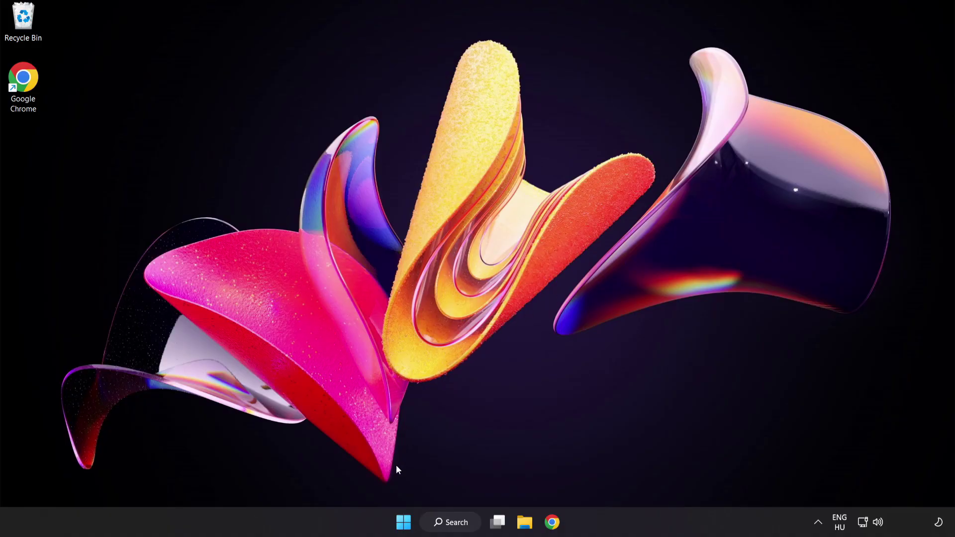
Step: Open Task Manager from the Start button's context menu and show the Startup apps list
right_click(406, 525)
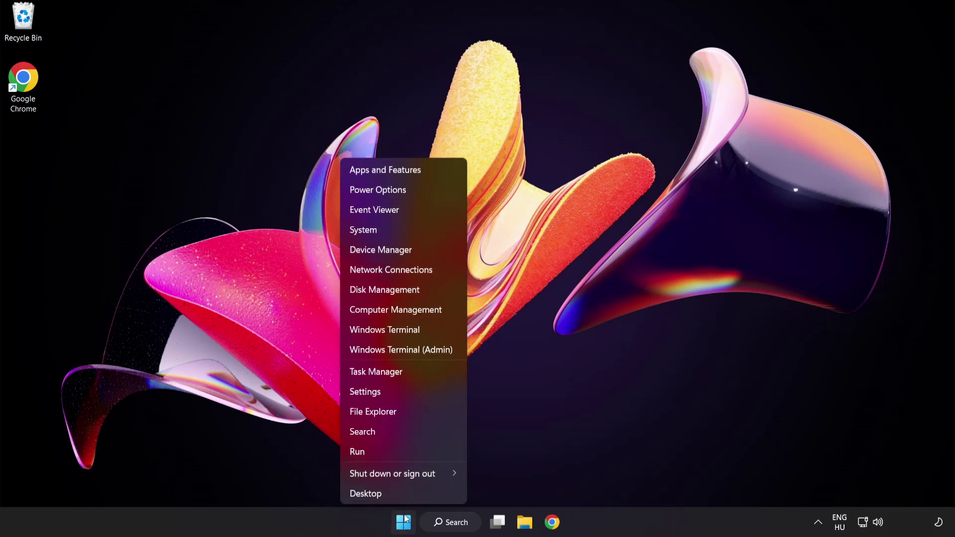
left_click(413, 372)
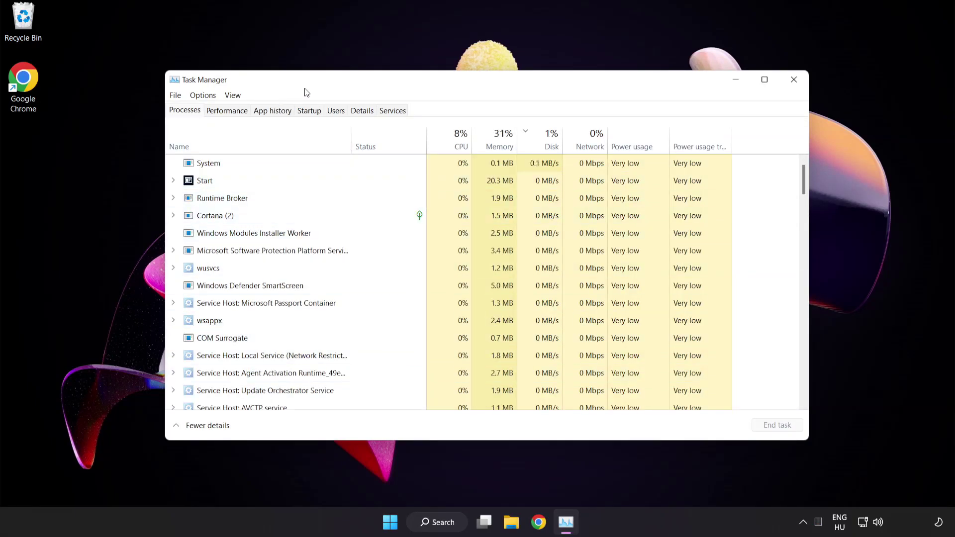
left_click(315, 112)
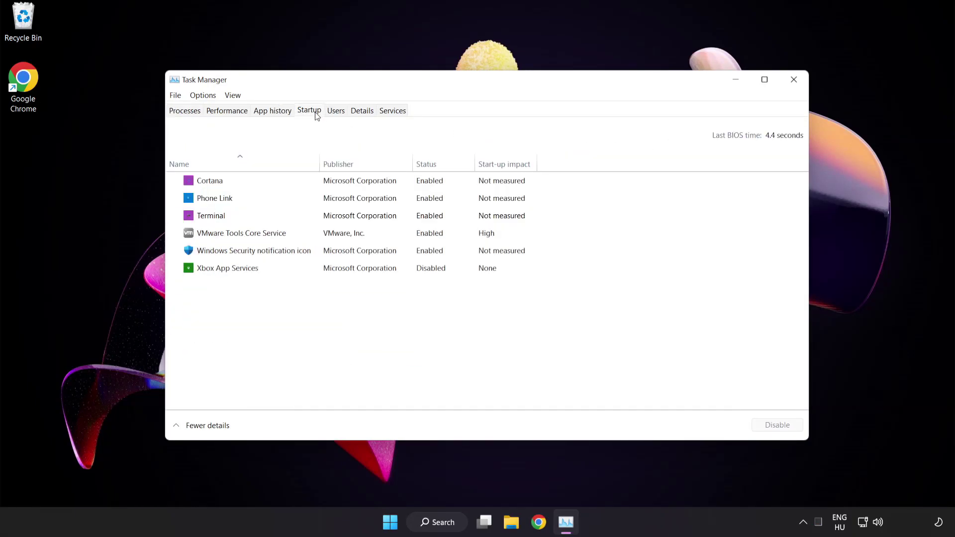
Step: Disable Cortana, Phone Link, Terminal and Windows Security notification icon at startup
left_click(316, 186)
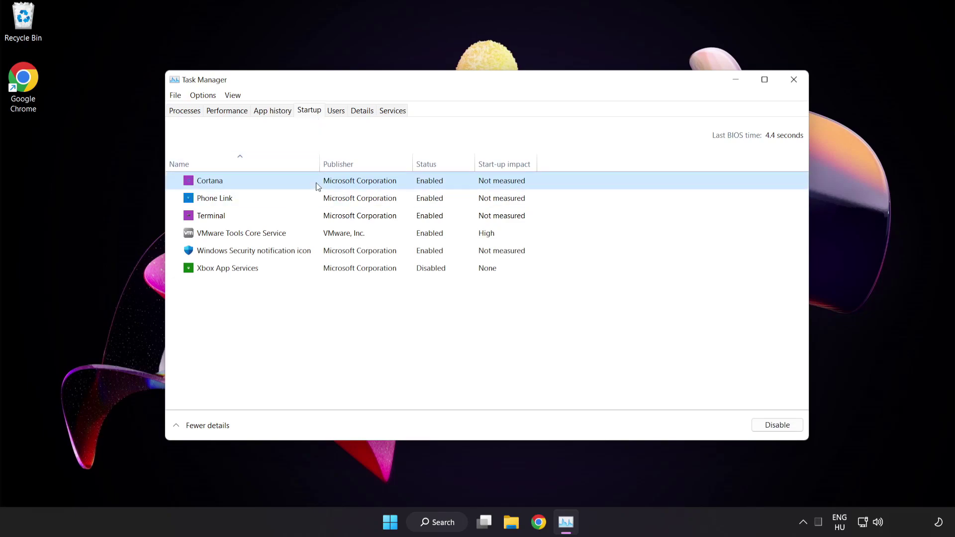
left_click(783, 429)
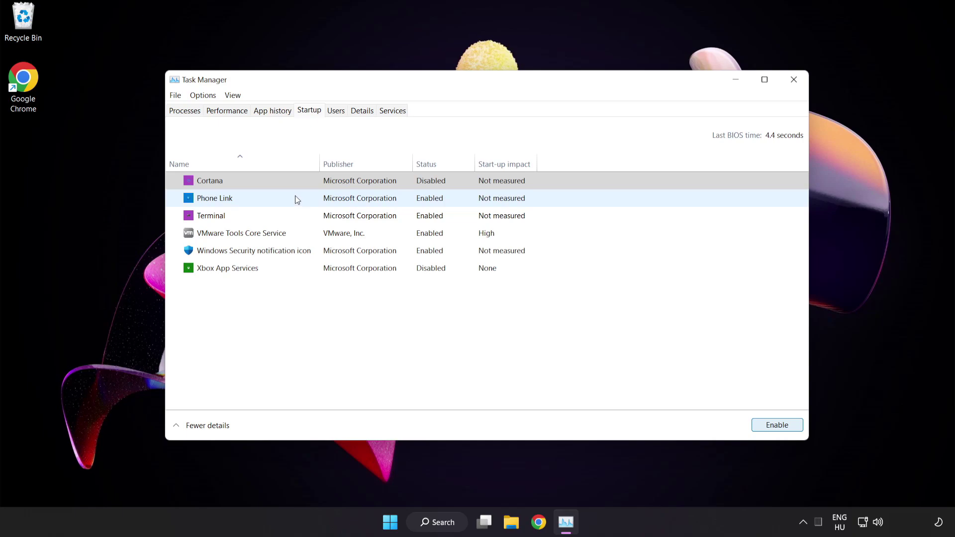
left_click(294, 197)
left_click(772, 430)
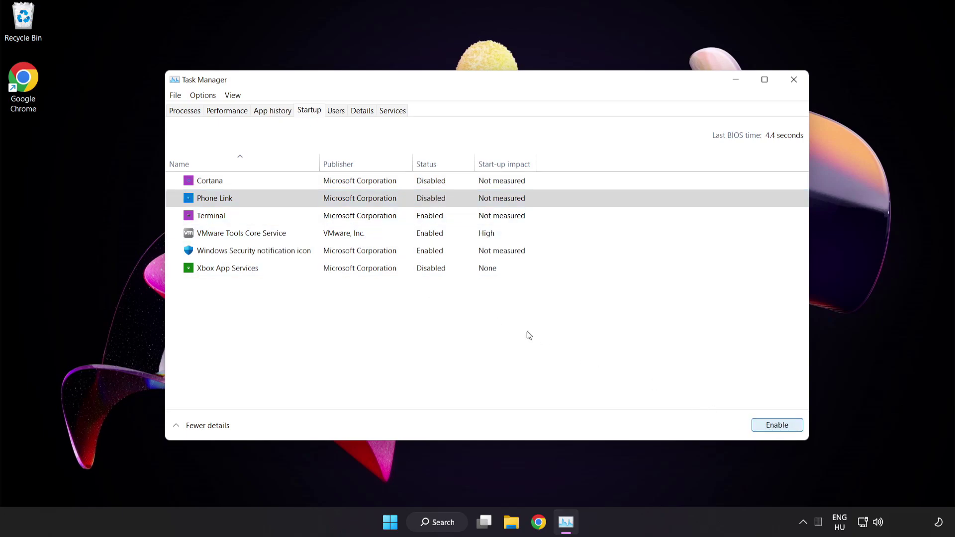
left_click(302, 216)
left_click(776, 425)
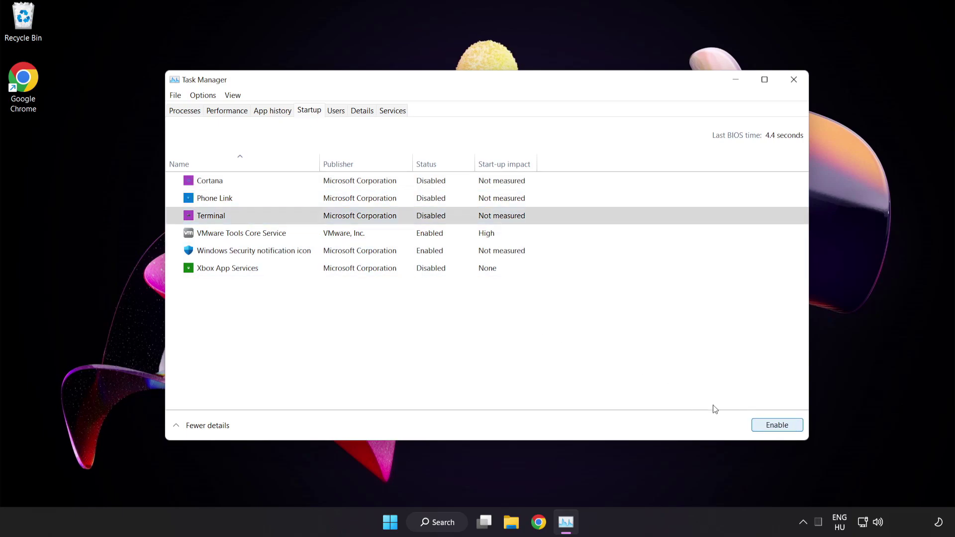
left_click(345, 259)
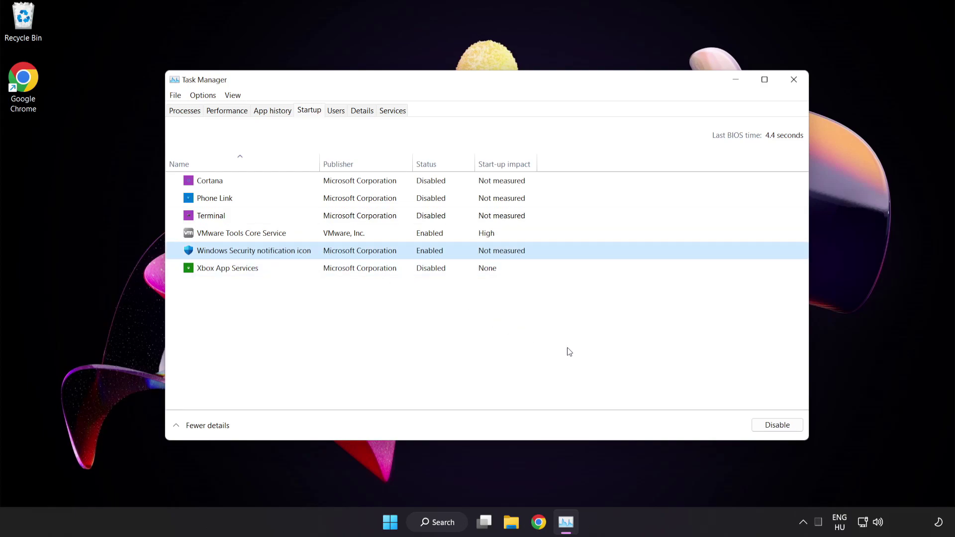
left_click(761, 427)
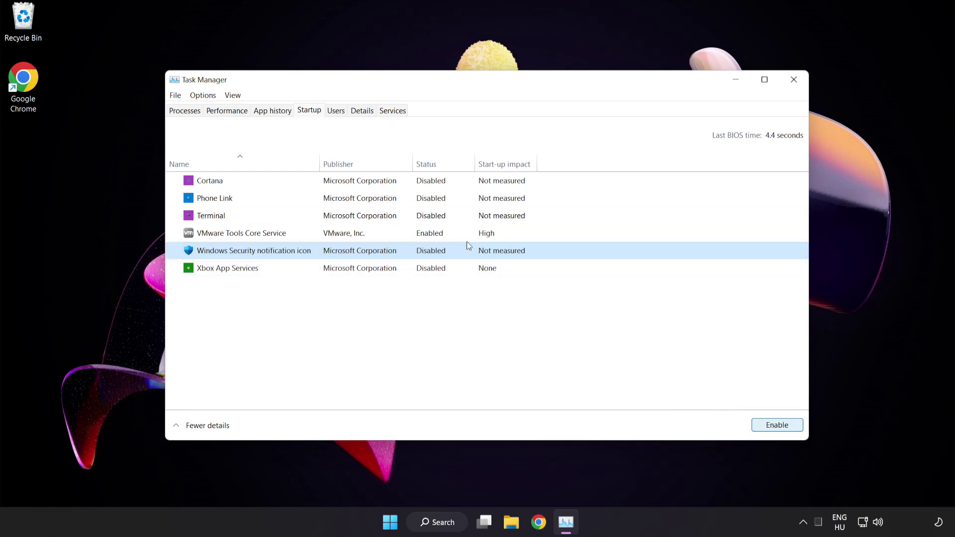
Step: Close Task Manager and launch Windows Security by searching 'security'
left_click(794, 82)
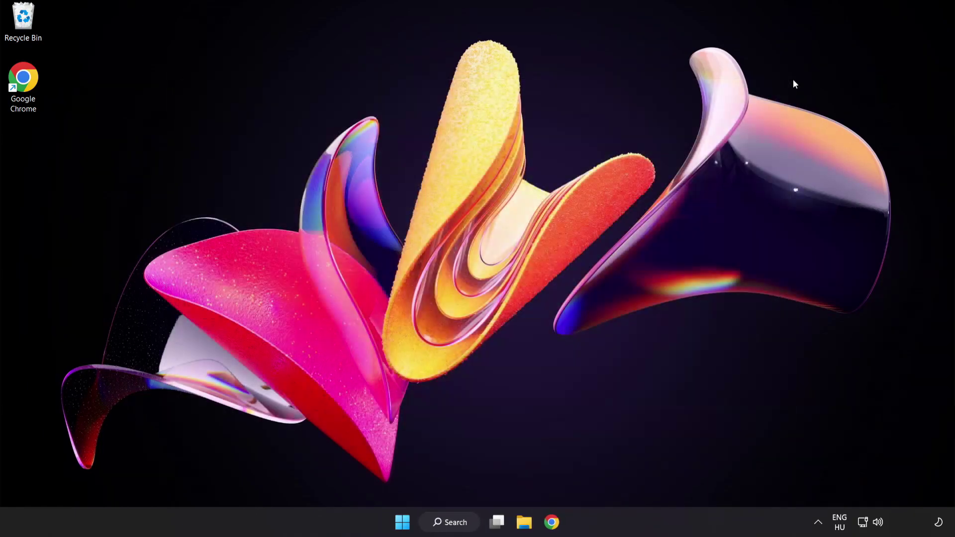
left_click(455, 522)
type("security")
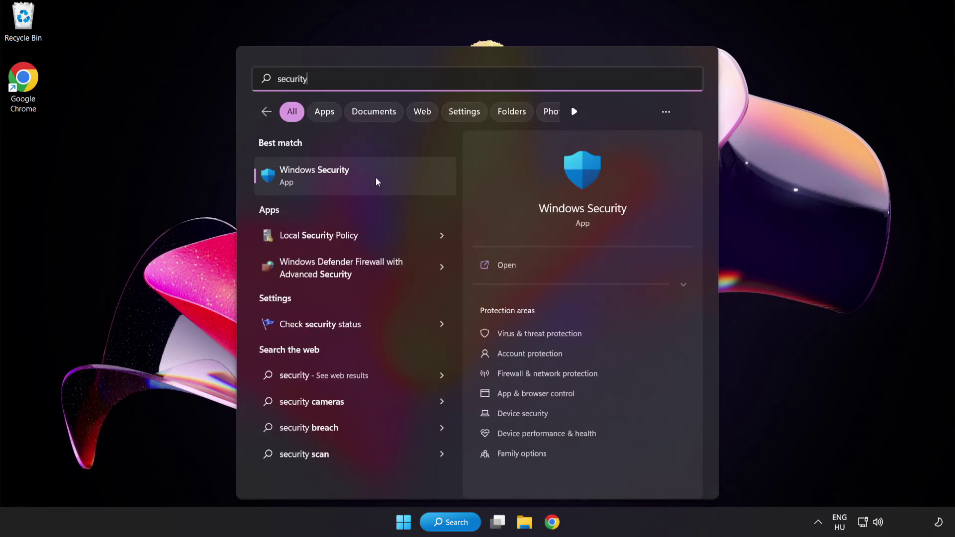
left_click(360, 176)
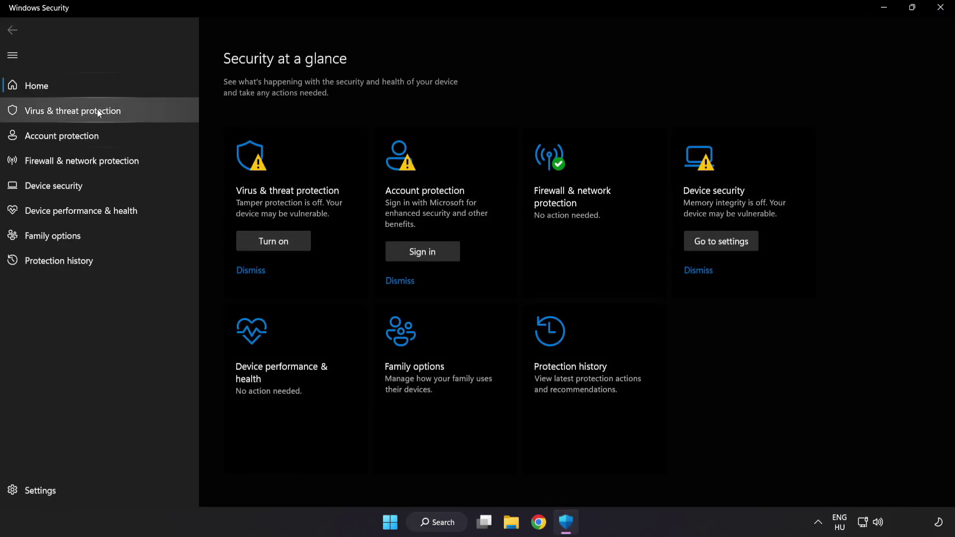
Step: Go to Virus & threat protection settings and open Add or remove exclusions
left_click(145, 111)
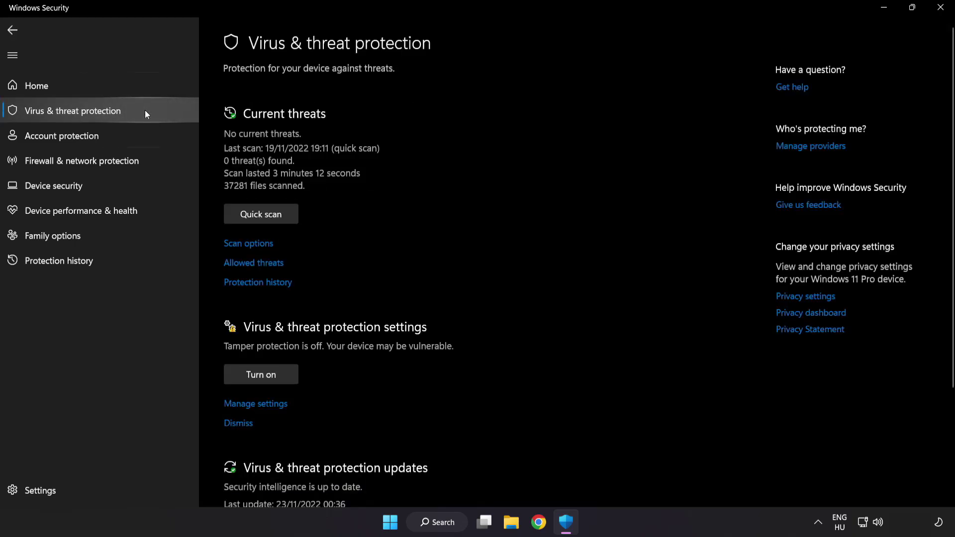
scroll(604, 146, "down", 3)
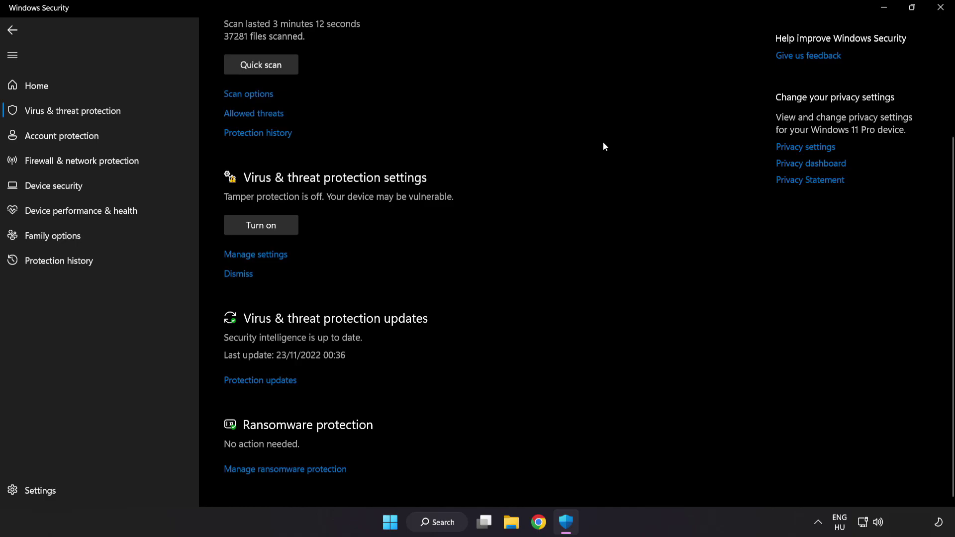
left_click(262, 255)
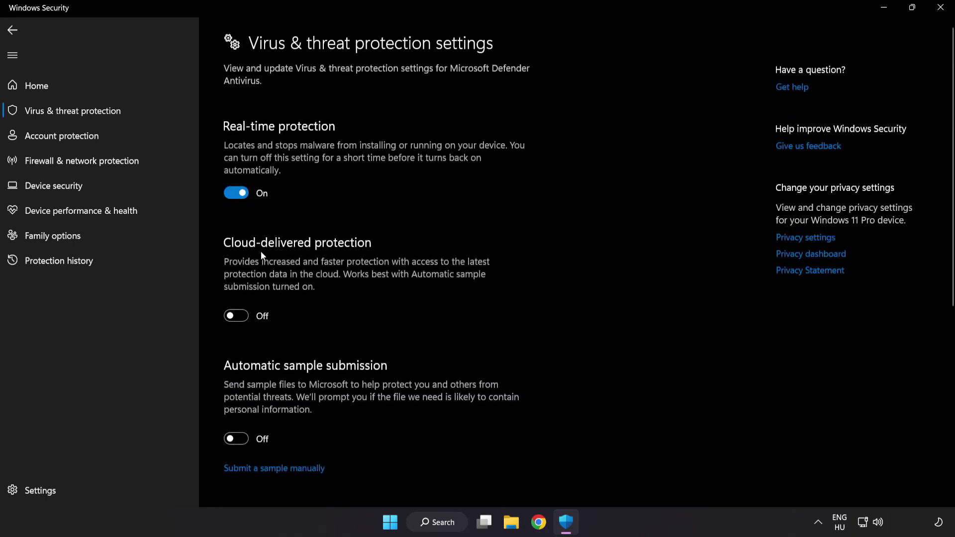
scroll(556, 264, "down", 7)
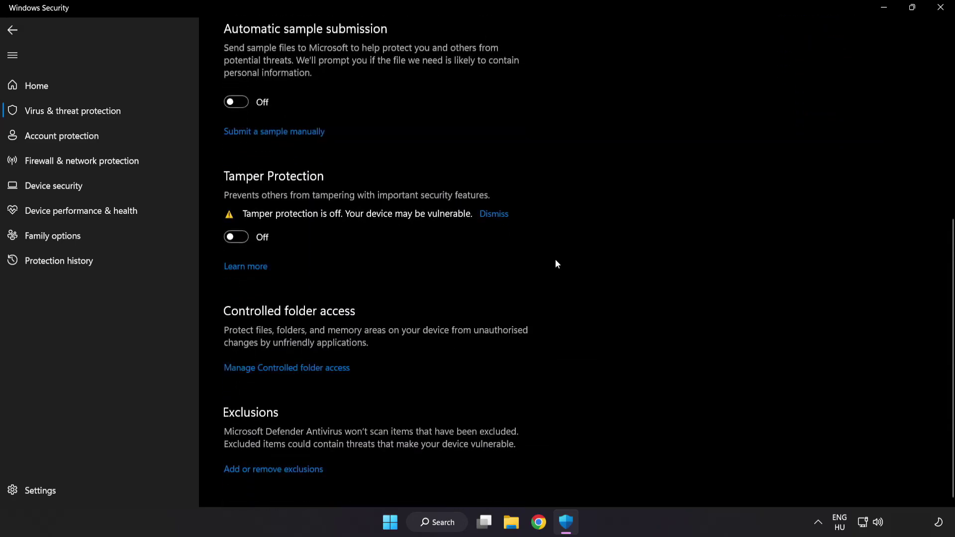
left_click(278, 470)
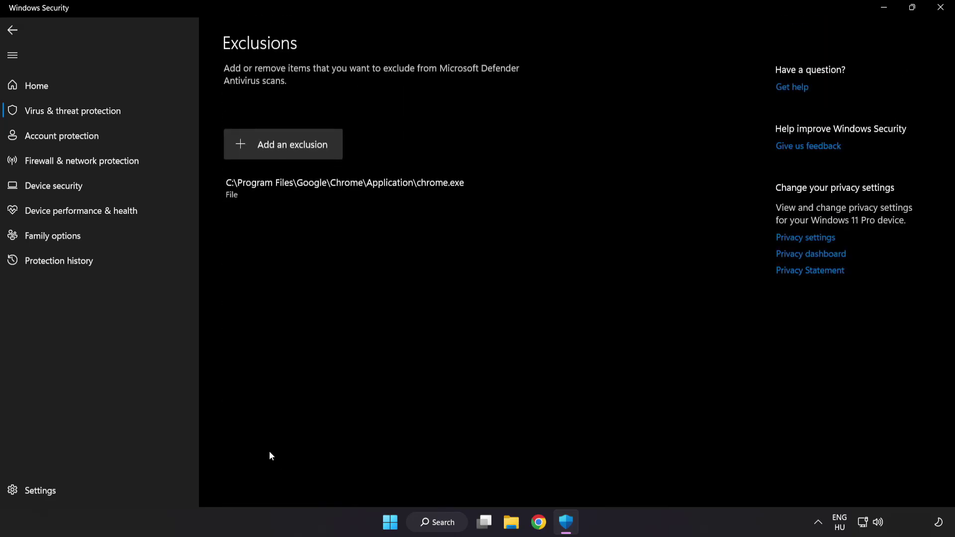
Step: Add the shortcut in C:\Program Files (x86)\NOT WORKING APP as a Defender file exclusion
left_click(286, 155)
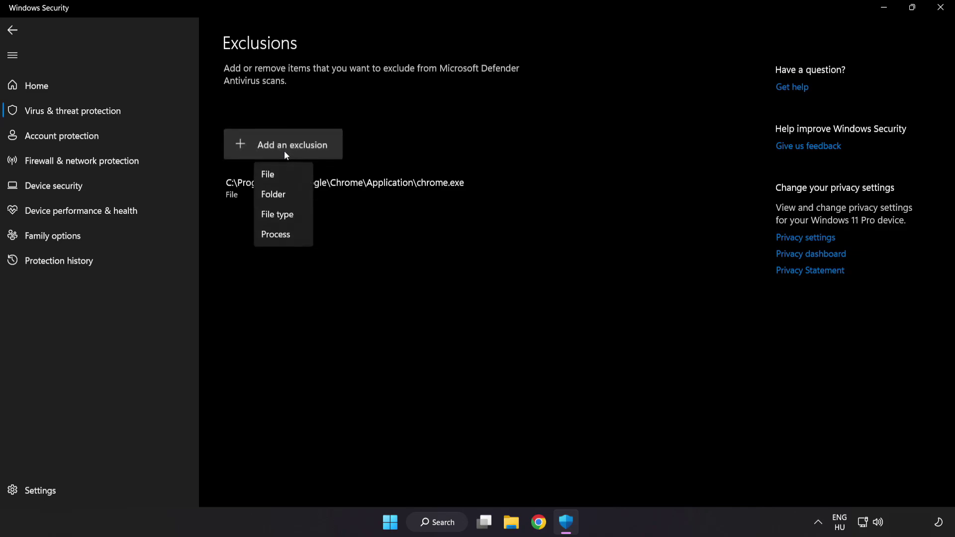
left_click(279, 178)
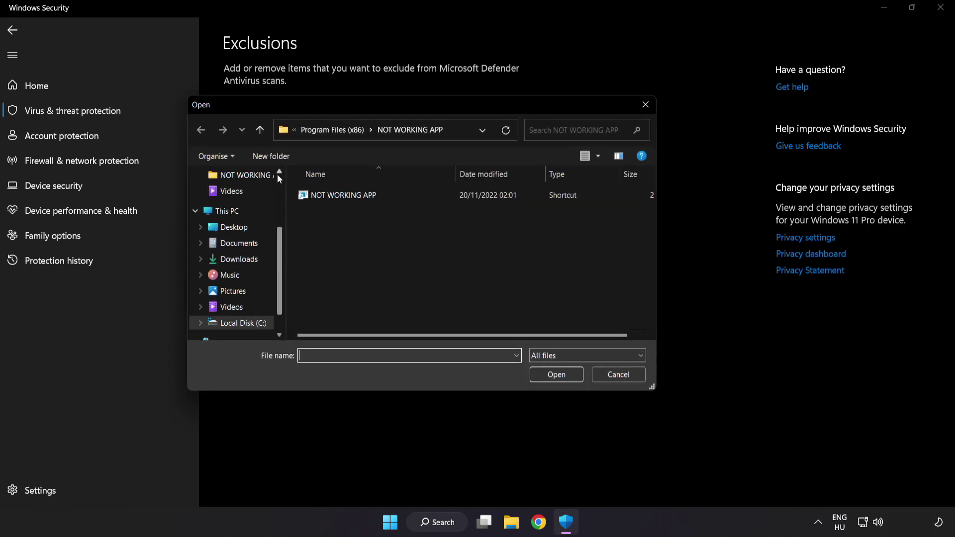
left_click(306, 133)
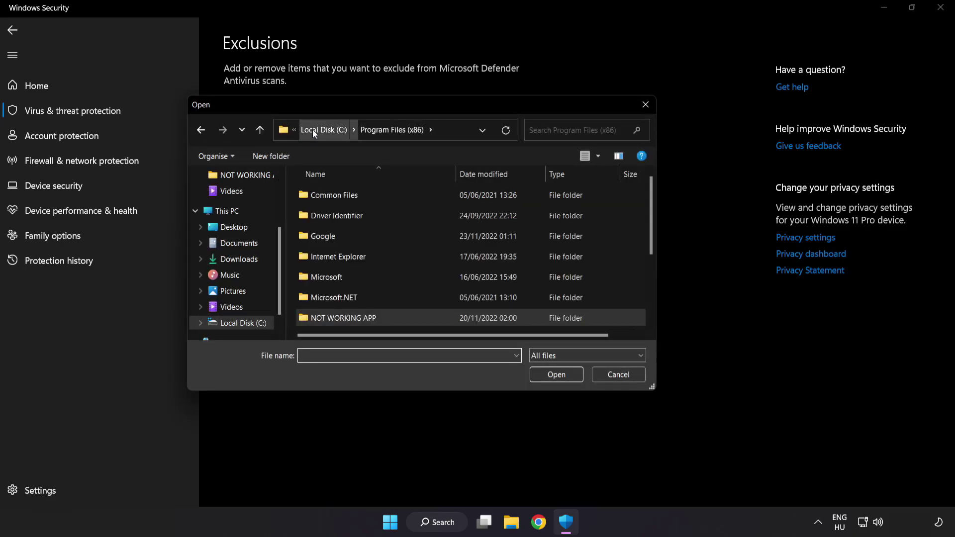
left_click(313, 129)
left_click(315, 130)
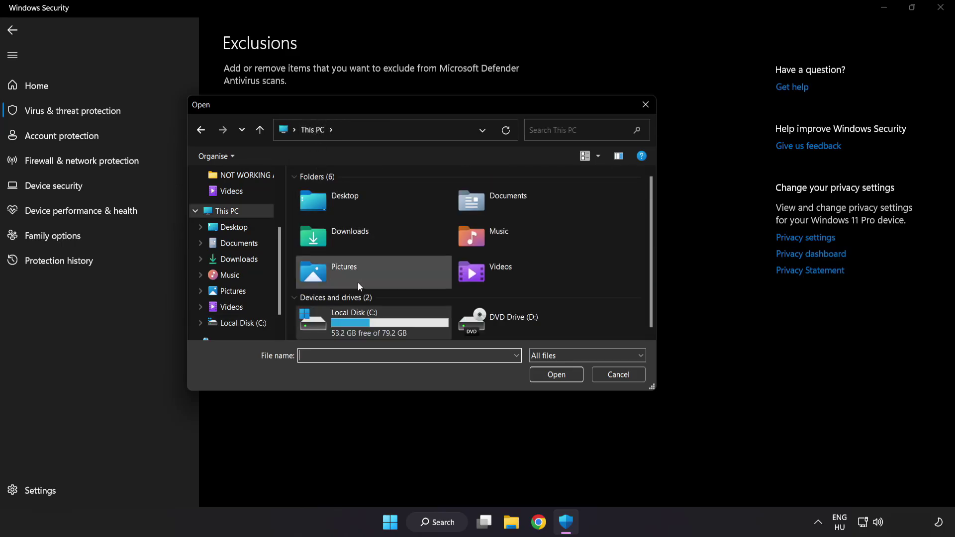
double_click(356, 326)
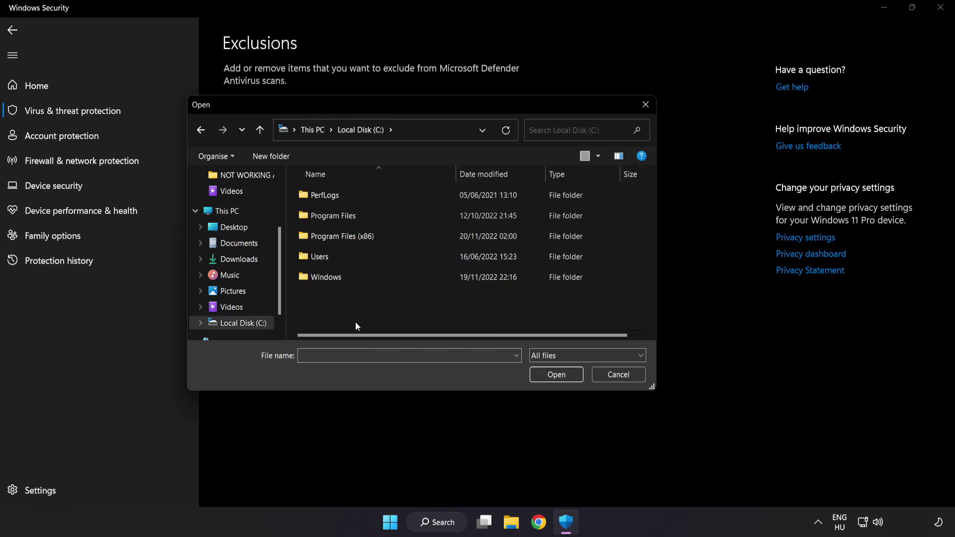
double_click(366, 236)
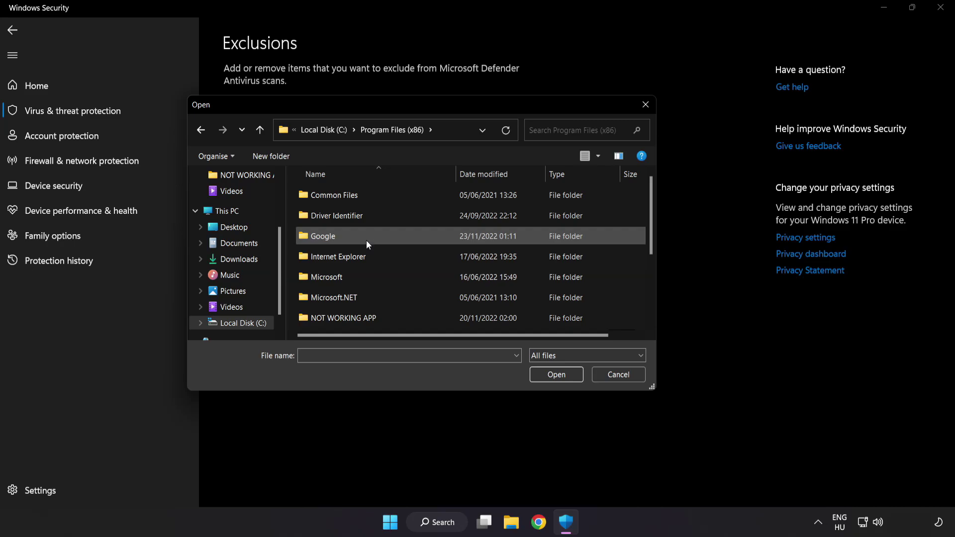
scroll(355, 313, "down", 1)
left_click(367, 260)
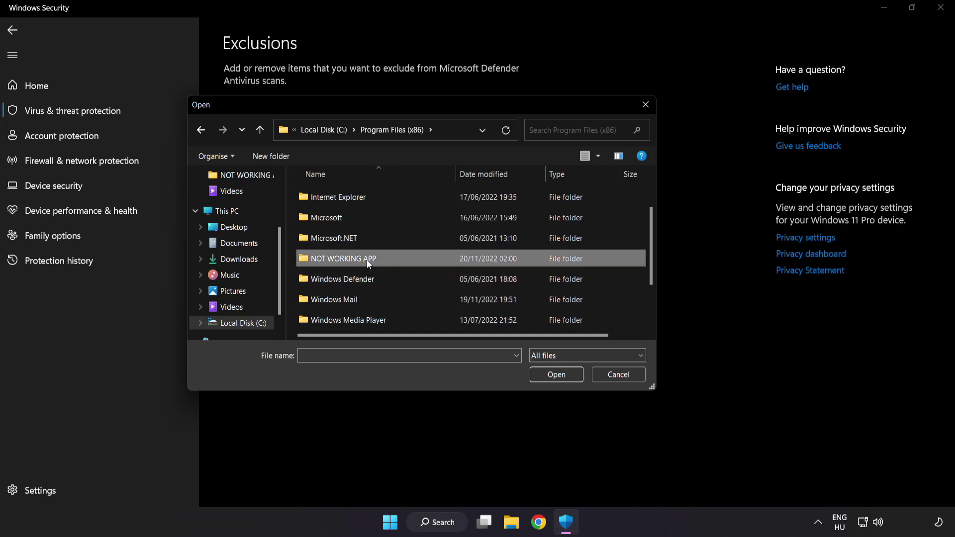
double_click(379, 258)
left_click(327, 198)
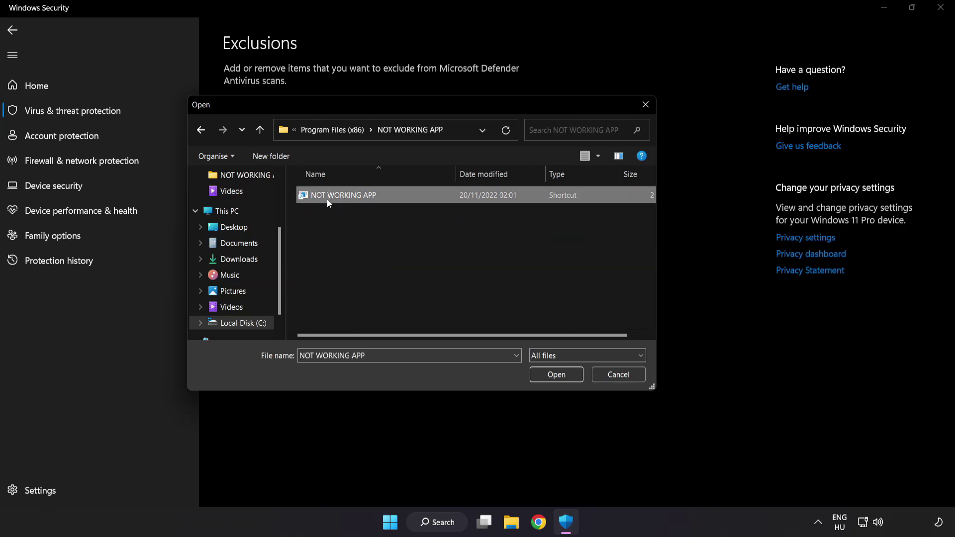
left_click(558, 379)
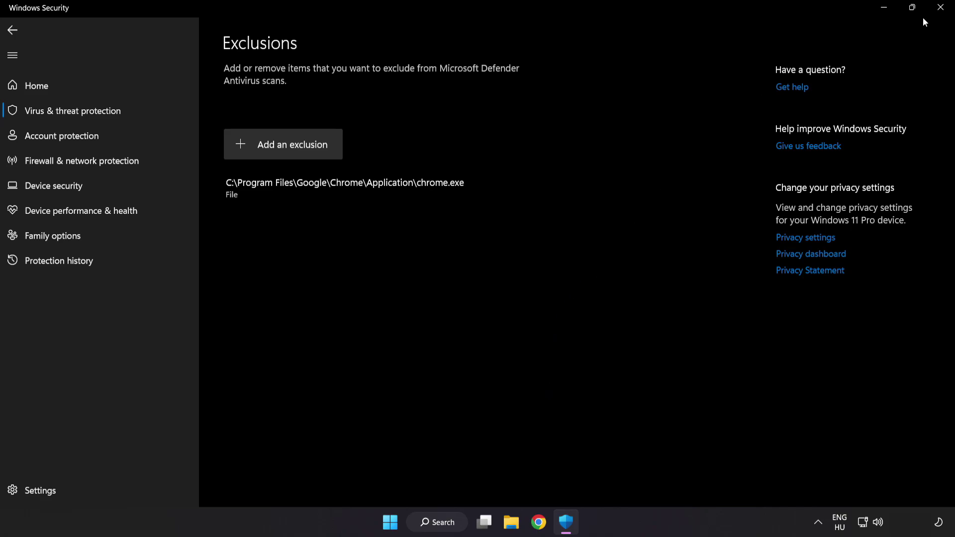
Step: Close Windows Security and bring up the Start menu's power options, including Restart
left_click(939, 9)
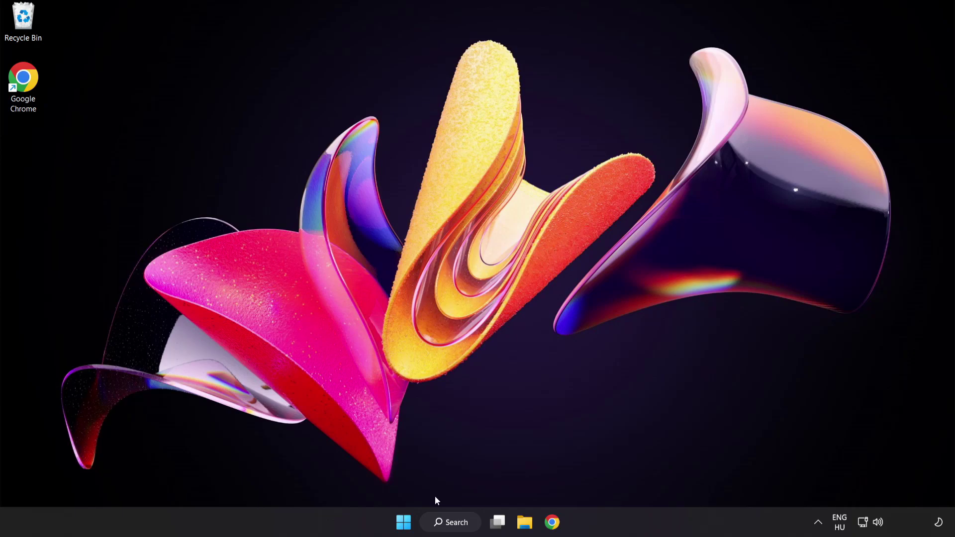
left_click(403, 522)
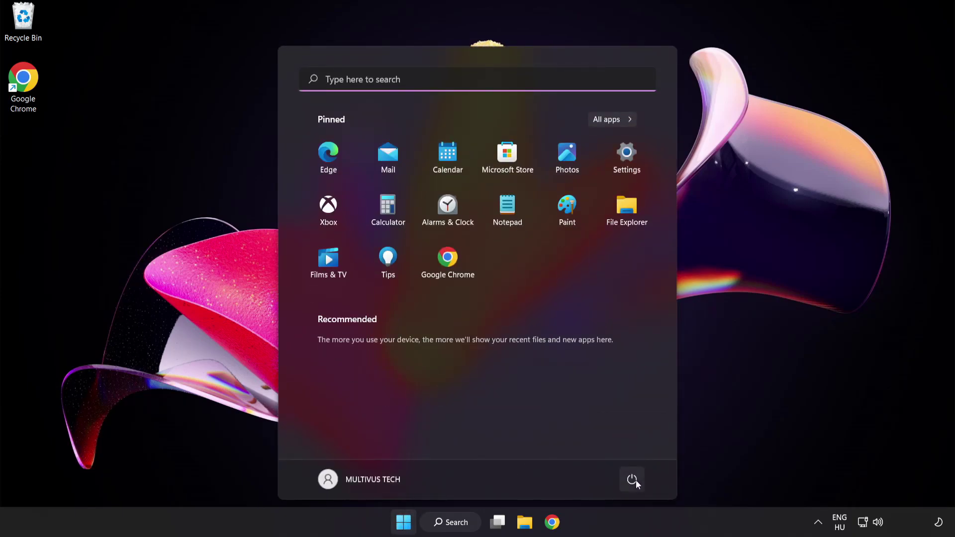
left_click(632, 480)
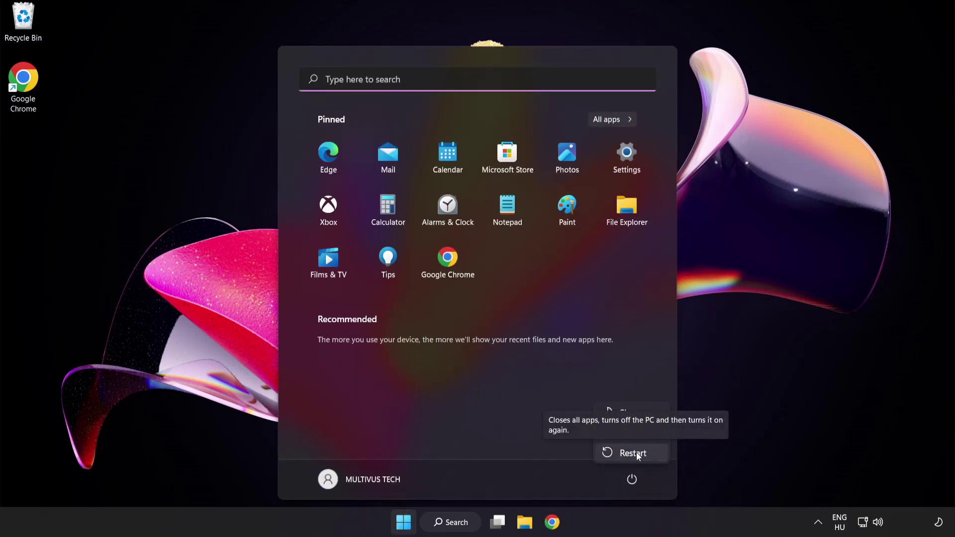